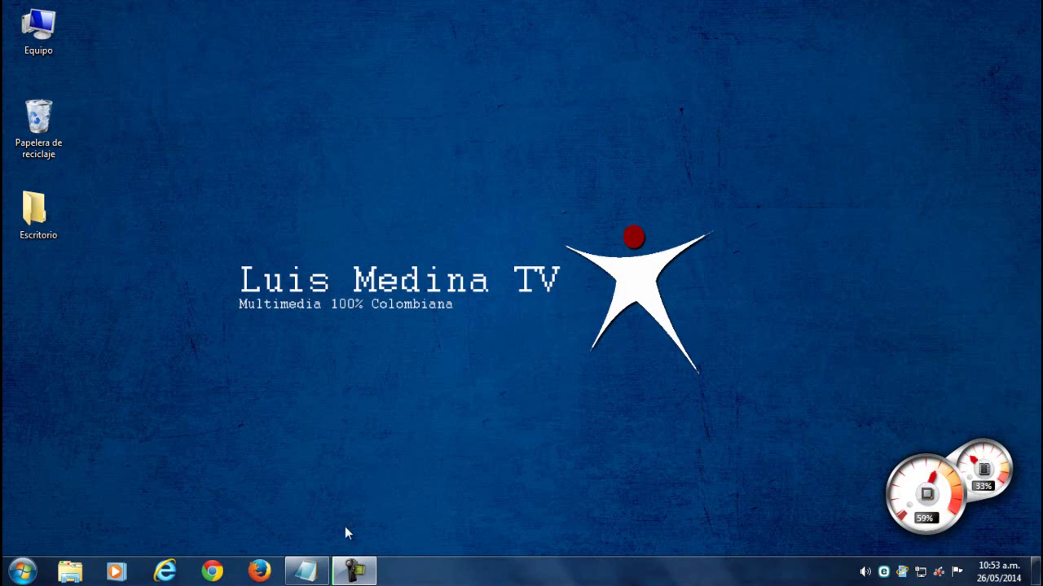
{"action": "left_click", "coordinate": [306, 570]}
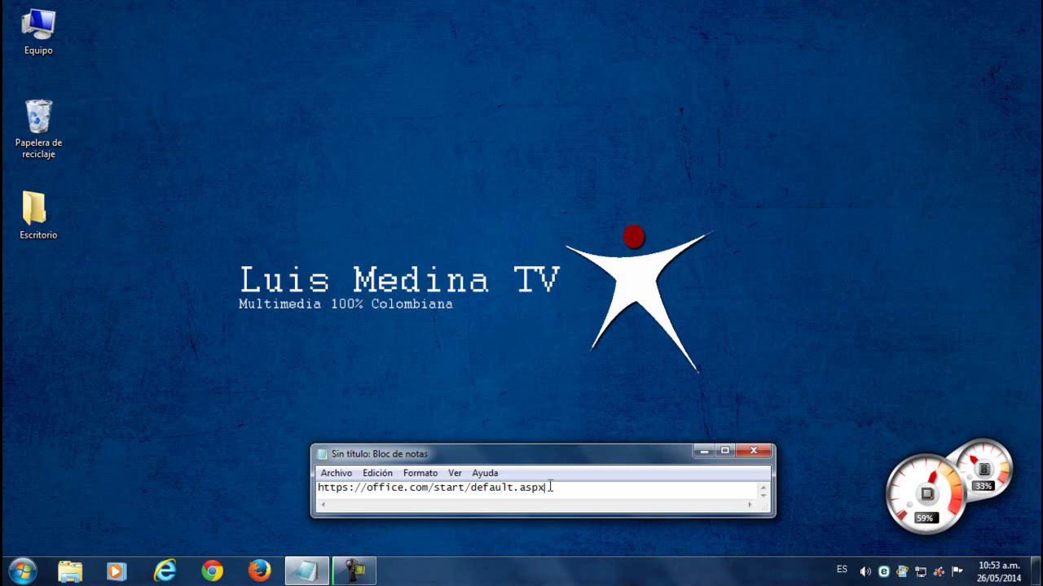
{"action": "left_click_drag", "start_coordinate": [549, 487], "coordinate": [317, 489]}
{"action": "right_click", "coordinate": [378, 494]}
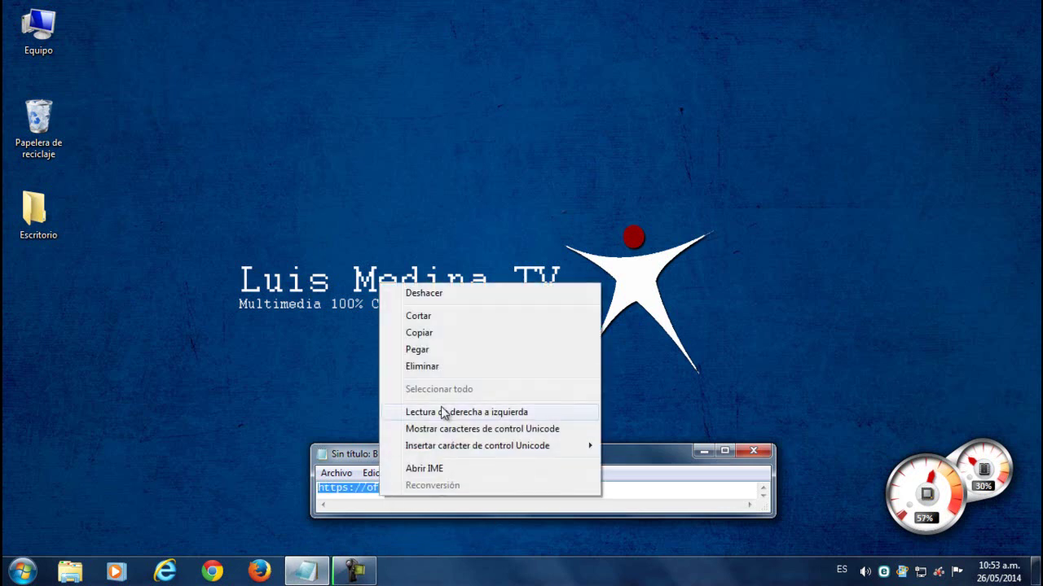
{"action": "left_click", "coordinate": [442, 333]}
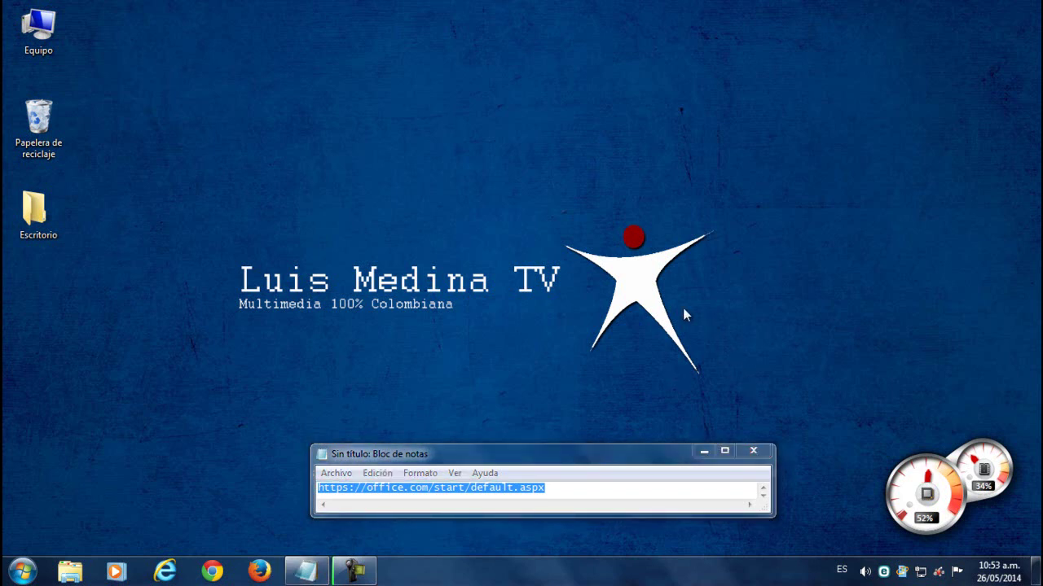
{"action": "left_click", "coordinate": [704, 450]}
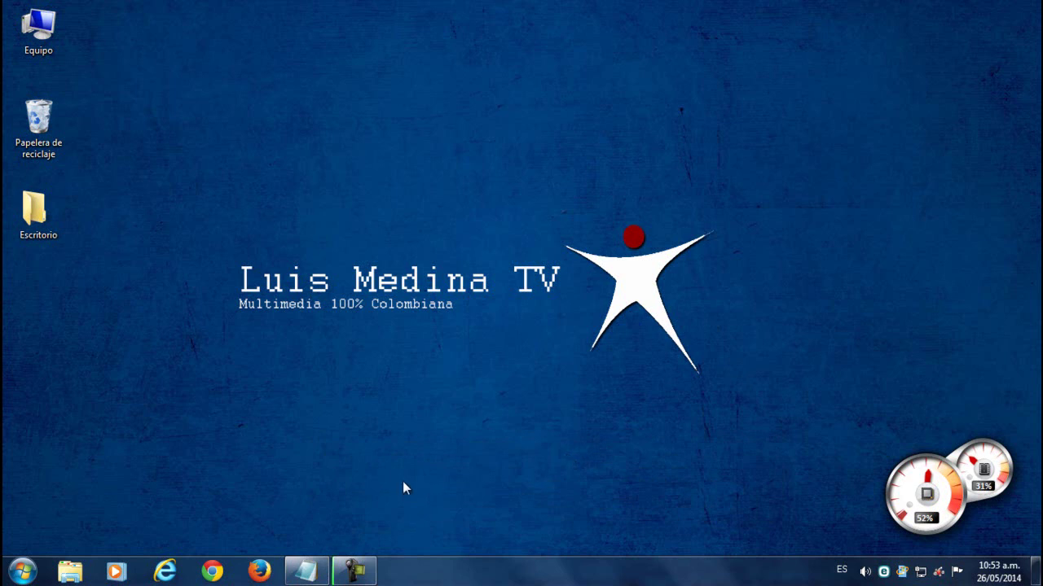
Launch Firefox and paste the office.com start address over the current address bar URL
{"action": "left_click", "coordinate": [260, 571]}
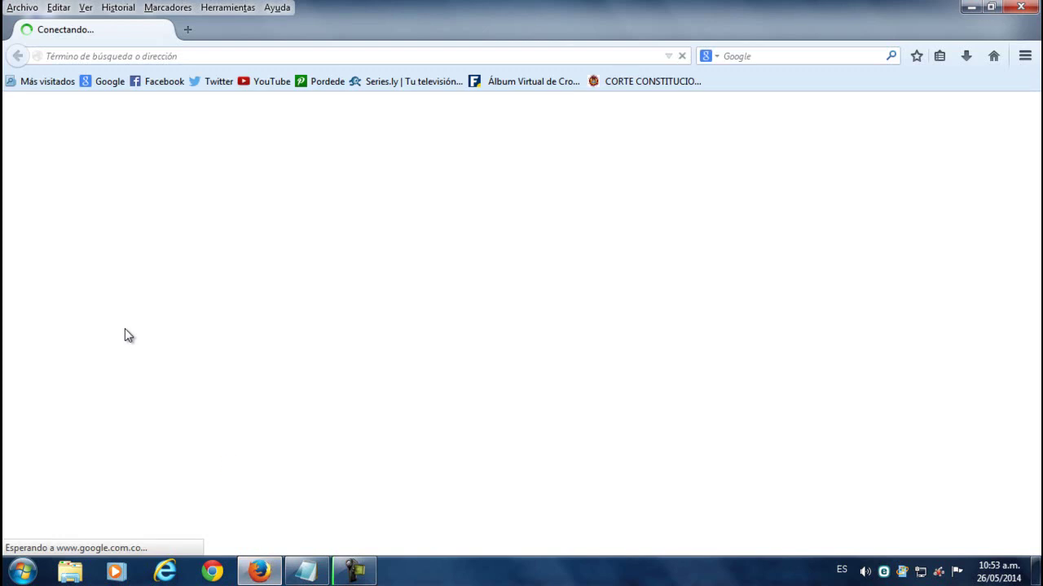
{"action": "left_click", "coordinate": [244, 57]}
{"action": "right_click", "coordinate": [245, 57]}
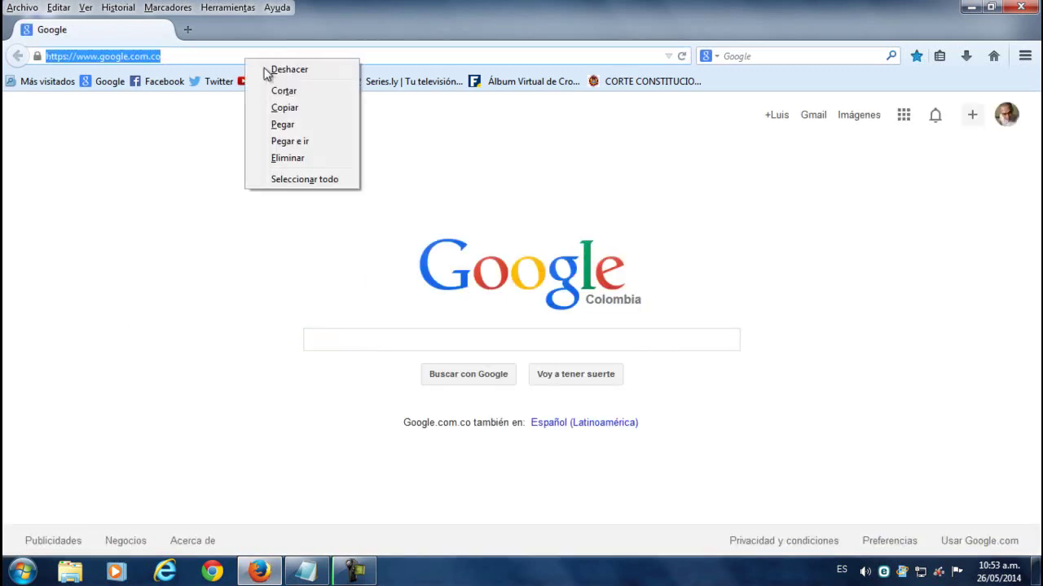
{"action": "left_click", "coordinate": [282, 124]}
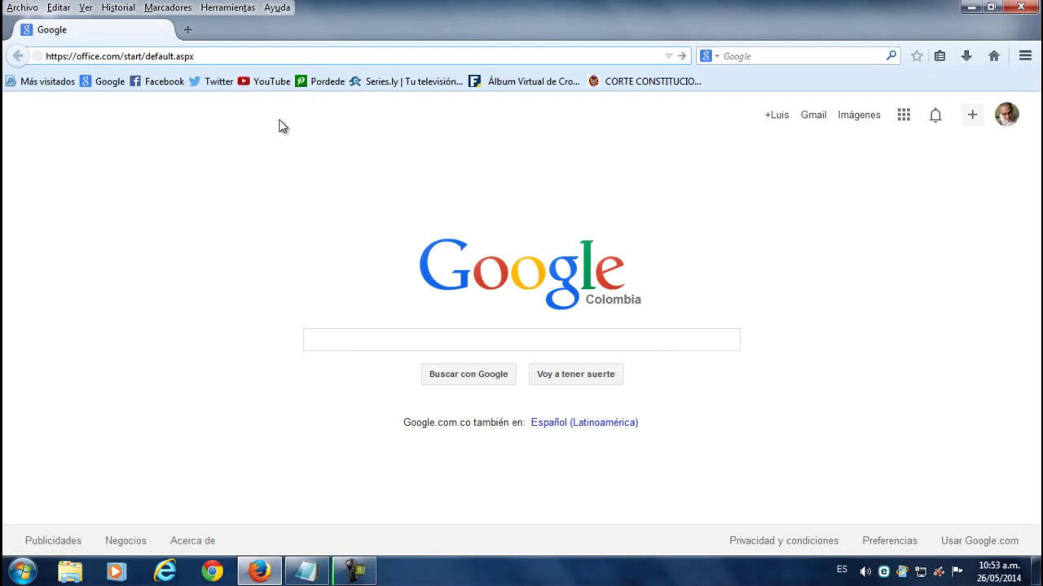
Load the pasted office.com address to reach the Office Online start page
{"action": "key", "text": "Return"}
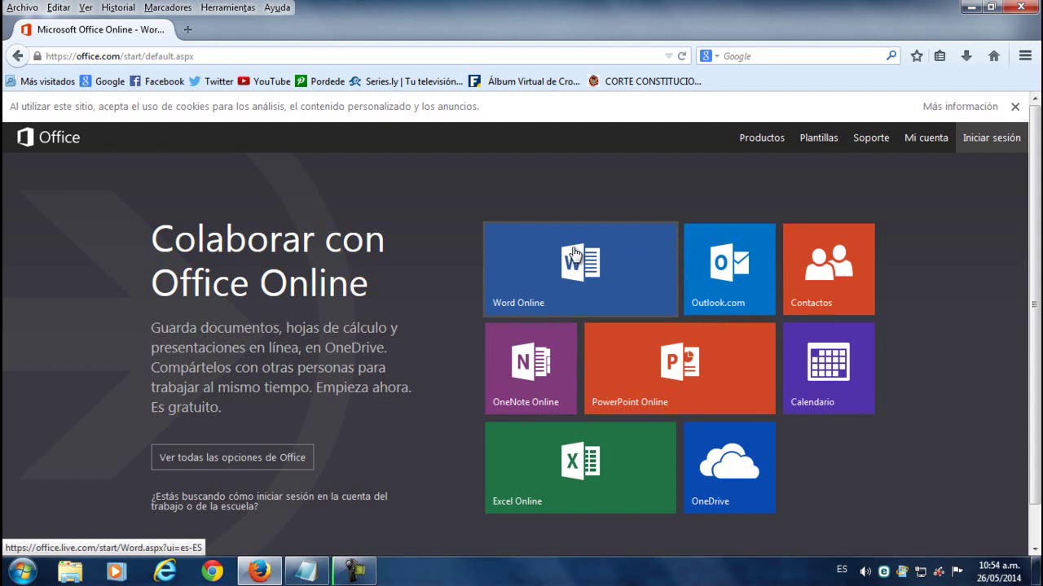
Open Word Online and sign in with the account's e-mail address and password
{"action": "left_click", "coordinate": [573, 253]}
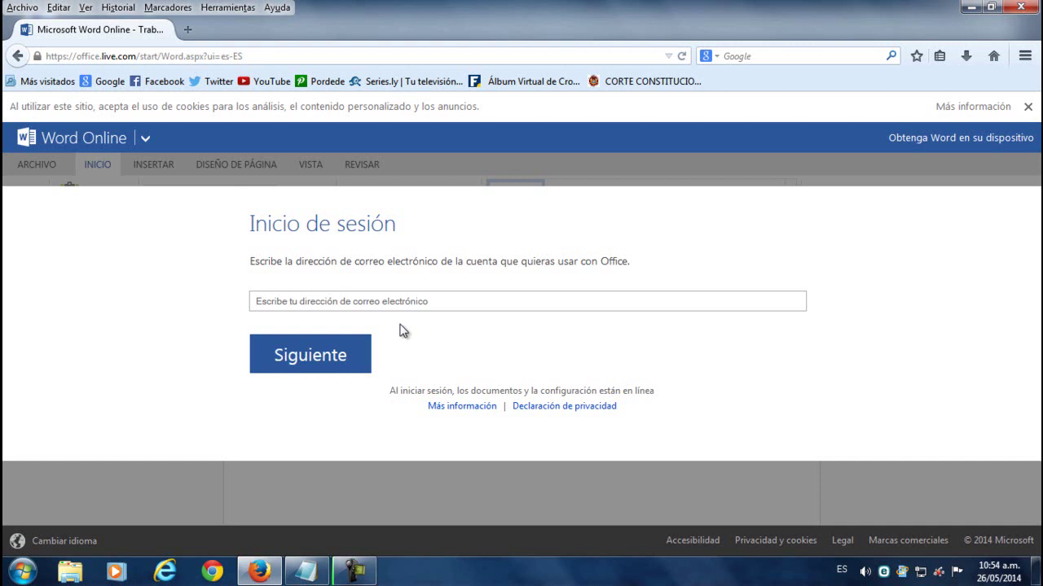
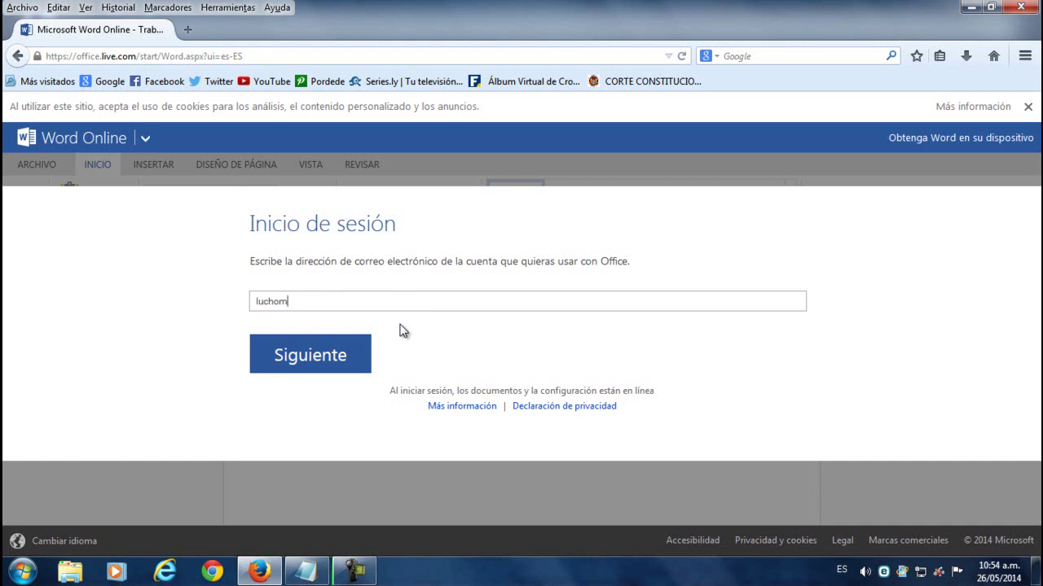
{"action": "left_click", "coordinate": [335, 364]}
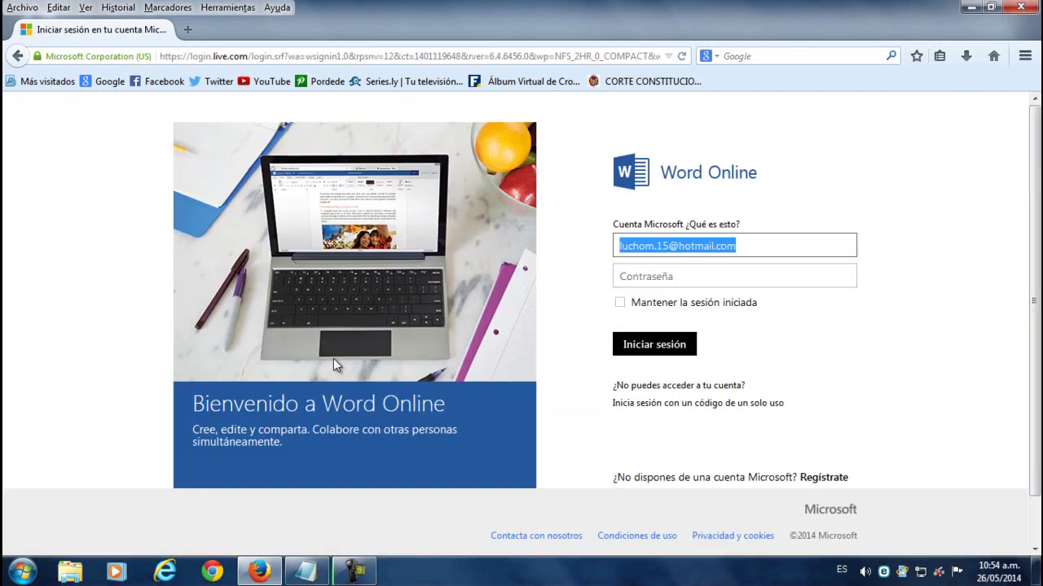
{"action": "left_click", "coordinate": [712, 273]}
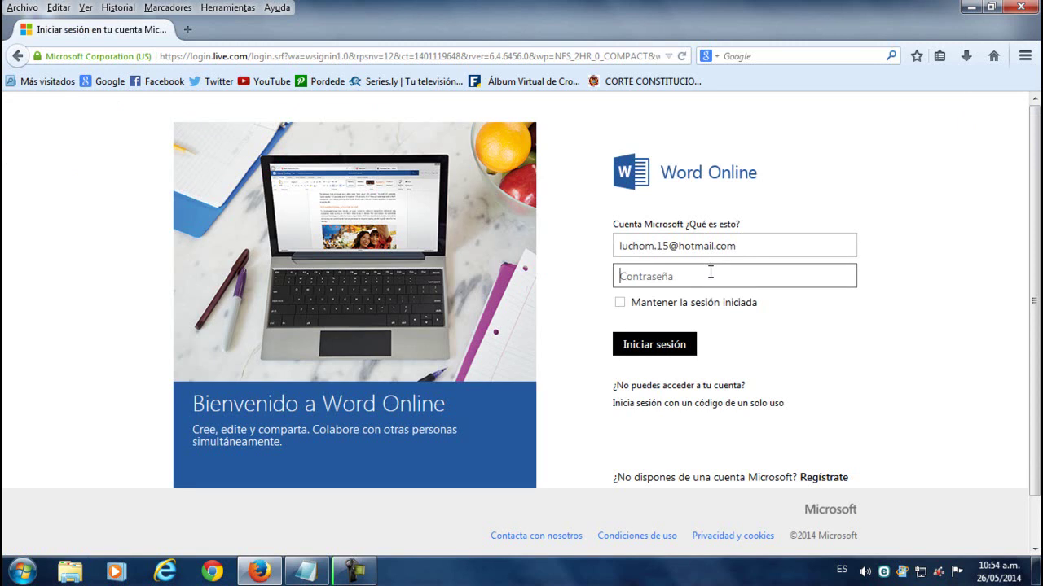
{"action": "key", "text": "BackSpace"}
{"action": "key", "text": "BackSpace"}
{"action": "key", "text": "BackSpace"}
{"action": "key", "text": "BackSpace"}
{"action": "key", "text": "Return"}
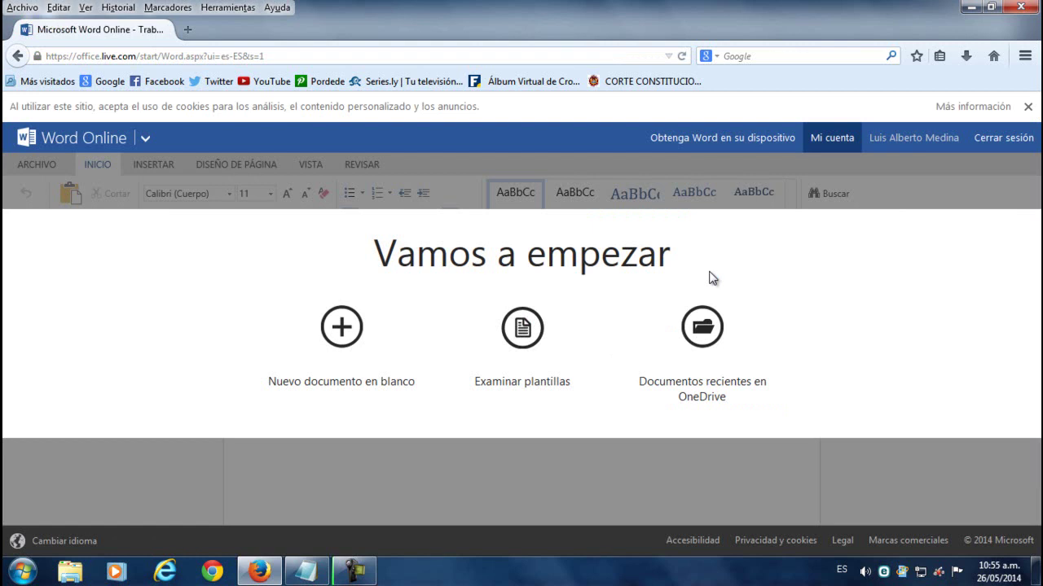
Create a new blank document, Documento.docx, from the Vamos a empezar page
{"action": "left_click", "coordinate": [340, 326]}
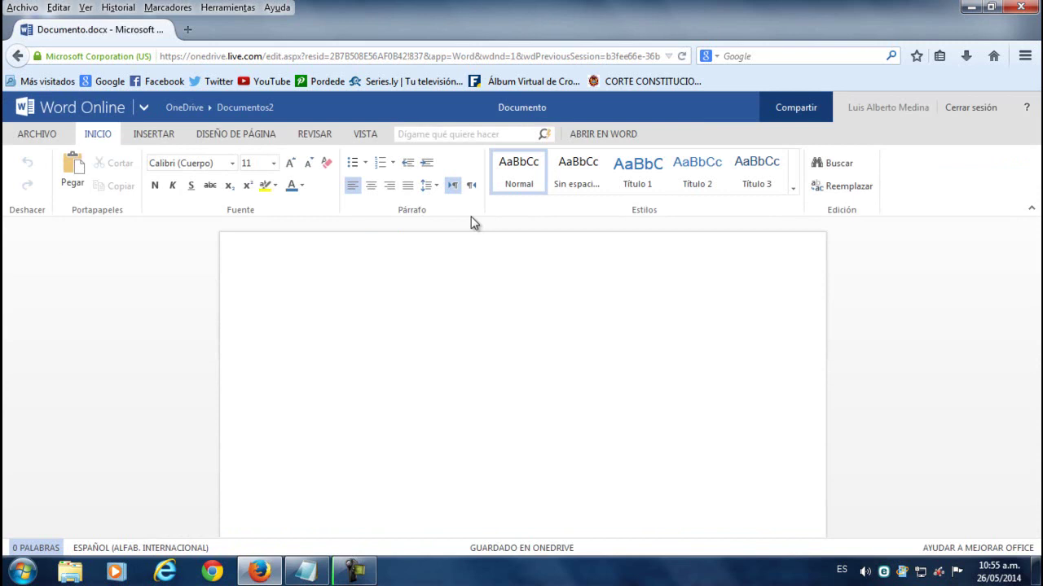
Set the document font to Arial at size 12
{"action": "left_click", "coordinate": [231, 164]}
{"action": "scroll", "coordinate": [201, 376], "scroll_direction": "down", "scroll_amount": 3}
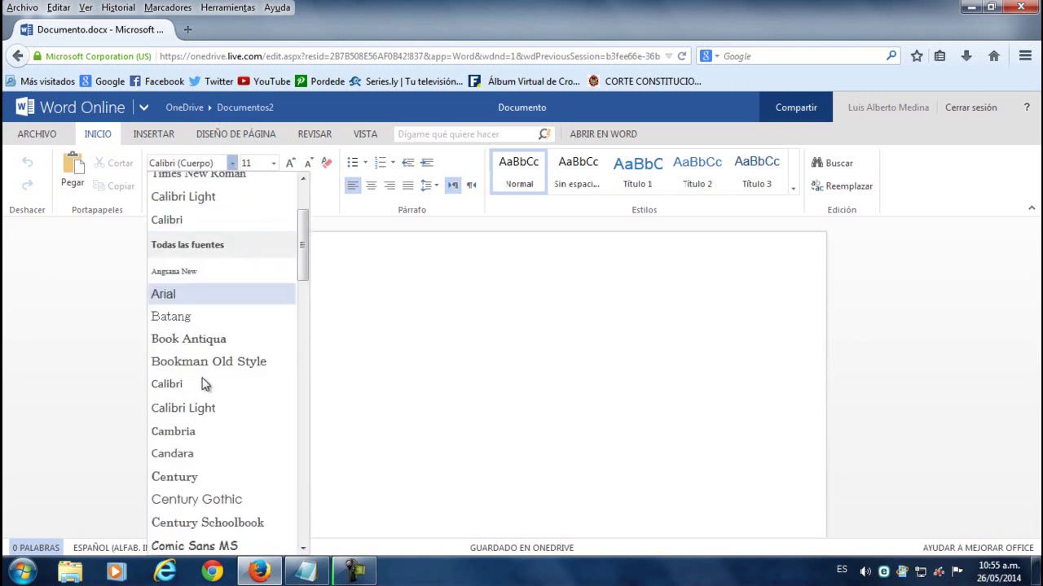
{"action": "left_click", "coordinate": [216, 298]}
{"action": "left_click", "coordinate": [275, 166]}
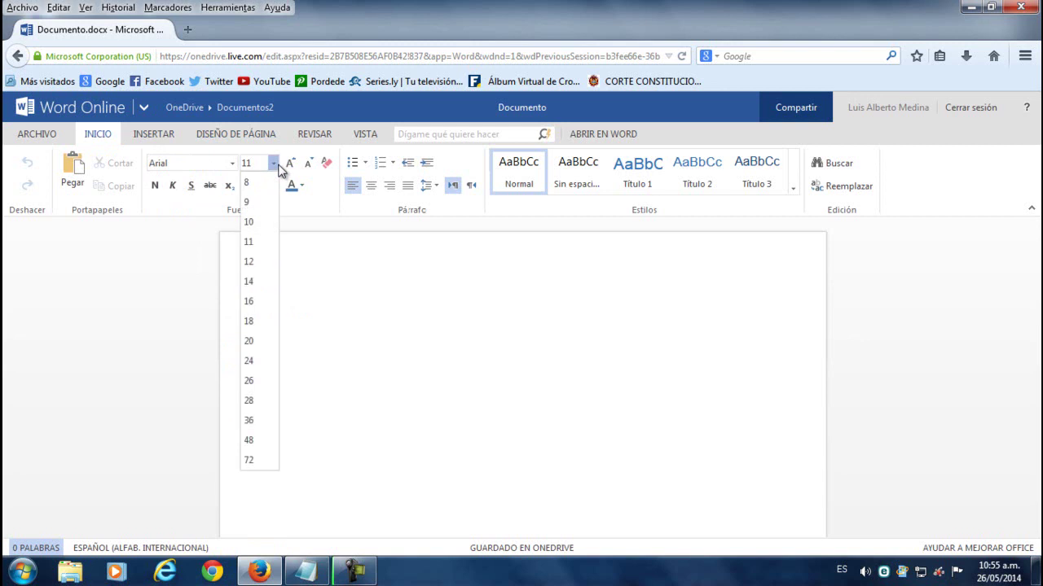
{"action": "left_click", "coordinate": [261, 262]}
Toggle italic and underline on, leave bold off, and justify the paragraph
{"action": "left_click", "coordinate": [154, 186]}
{"action": "left_click", "coordinate": [172, 186]}
{"action": "left_click", "coordinate": [191, 186]}
{"action": "left_click", "coordinate": [155, 188]}
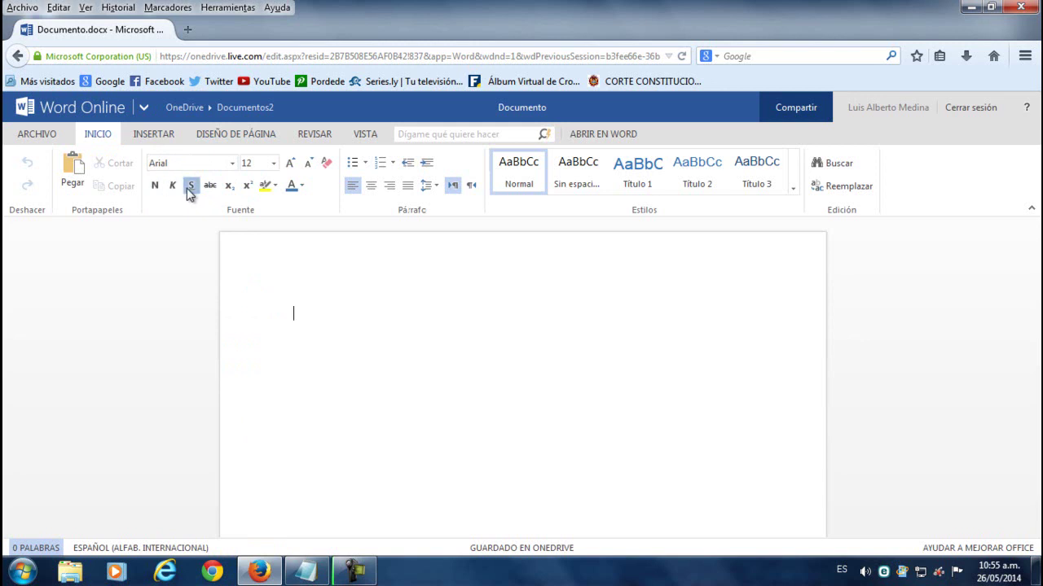
{"action": "left_click", "coordinate": [367, 184]}
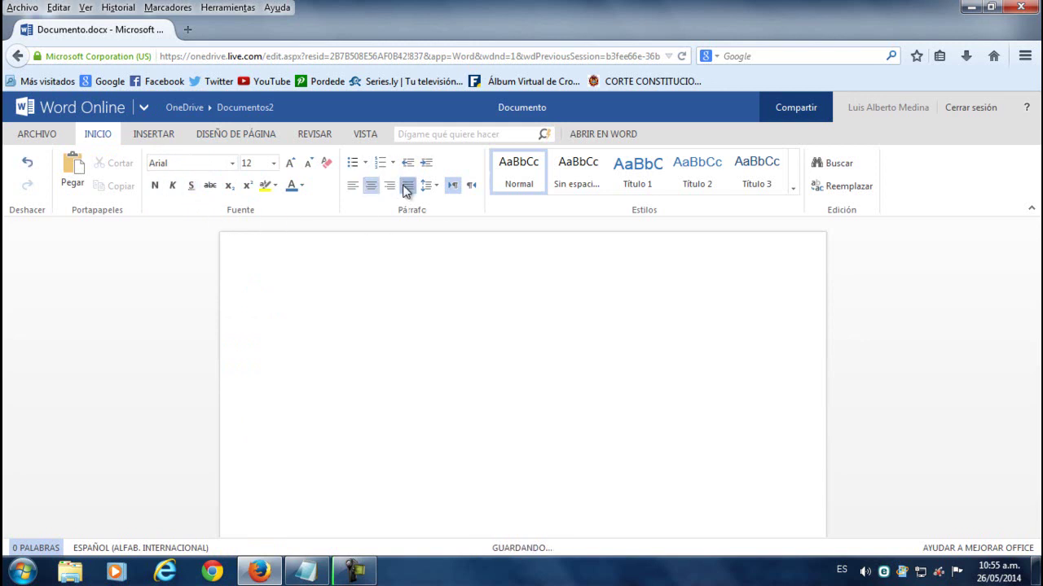
{"action": "left_click", "coordinate": [407, 187]}
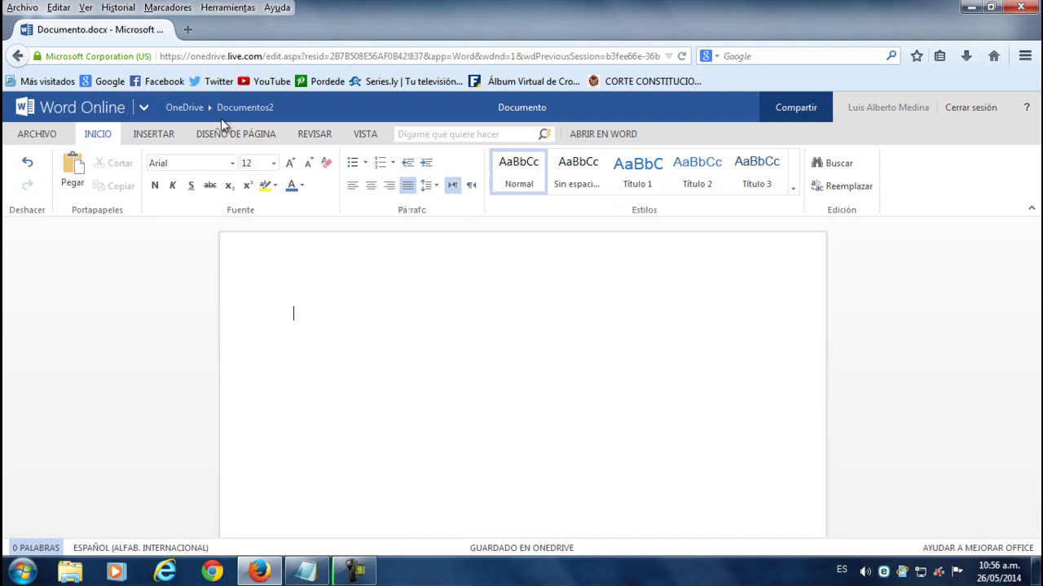
Create a blank Libro.xlsx workbook in Excel Online from the app launcher, then close its tab
{"action": "left_click", "coordinate": [145, 109]}
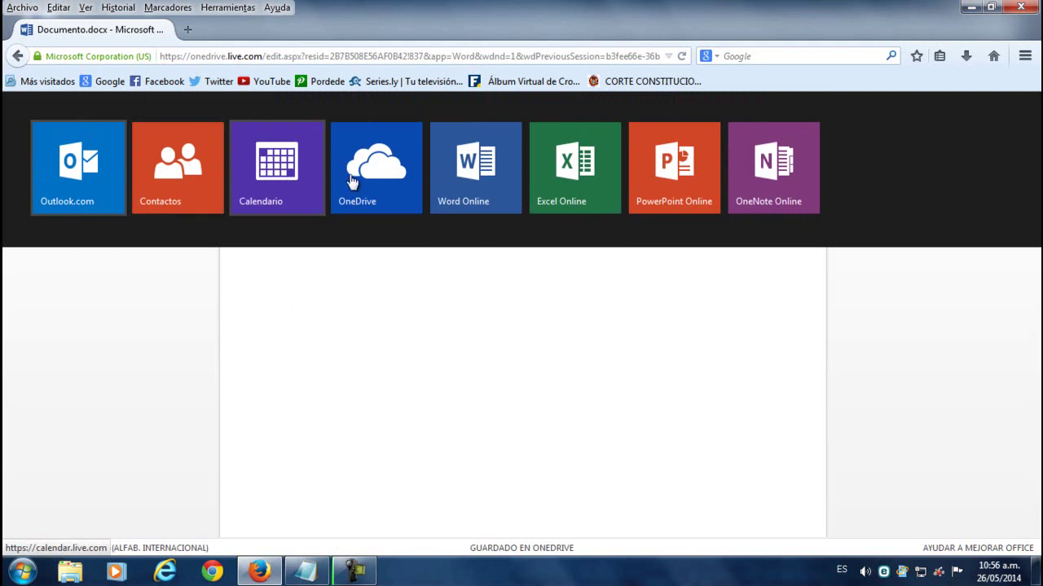
{"action": "left_click", "coordinate": [607, 175]}
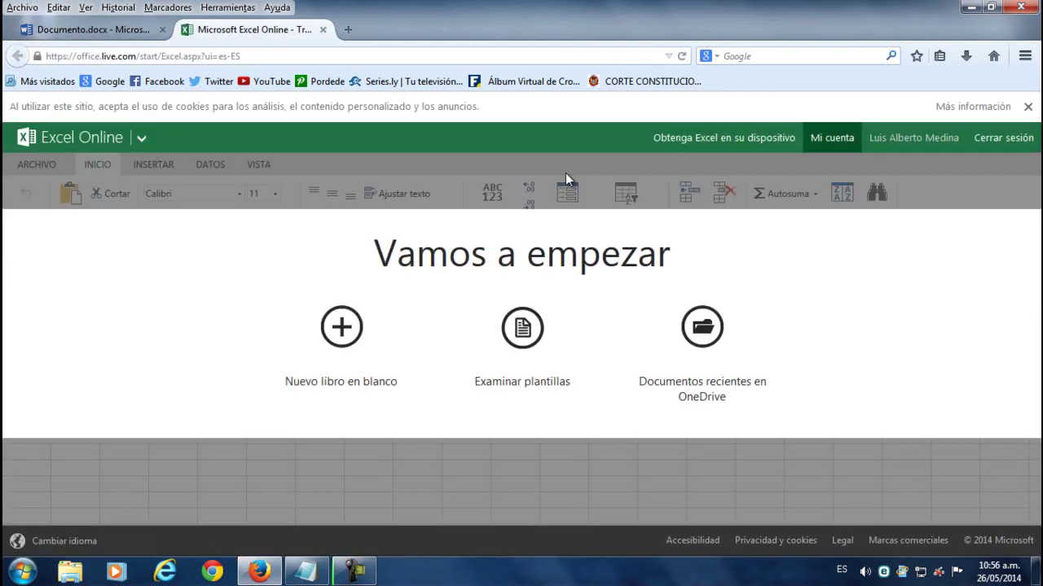
{"action": "left_click", "coordinate": [351, 374]}
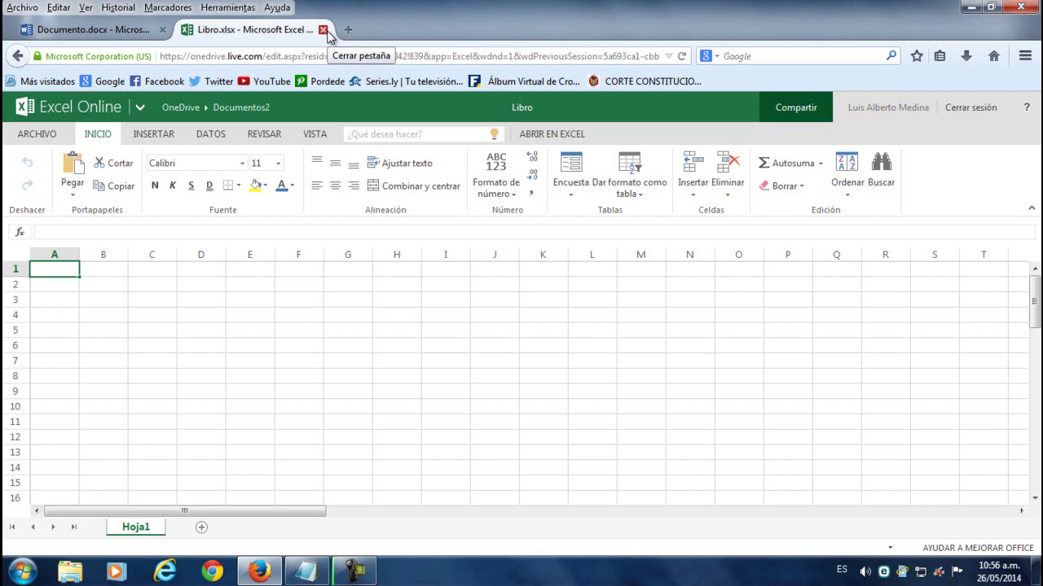
{"action": "left_click", "coordinate": [324, 30]}
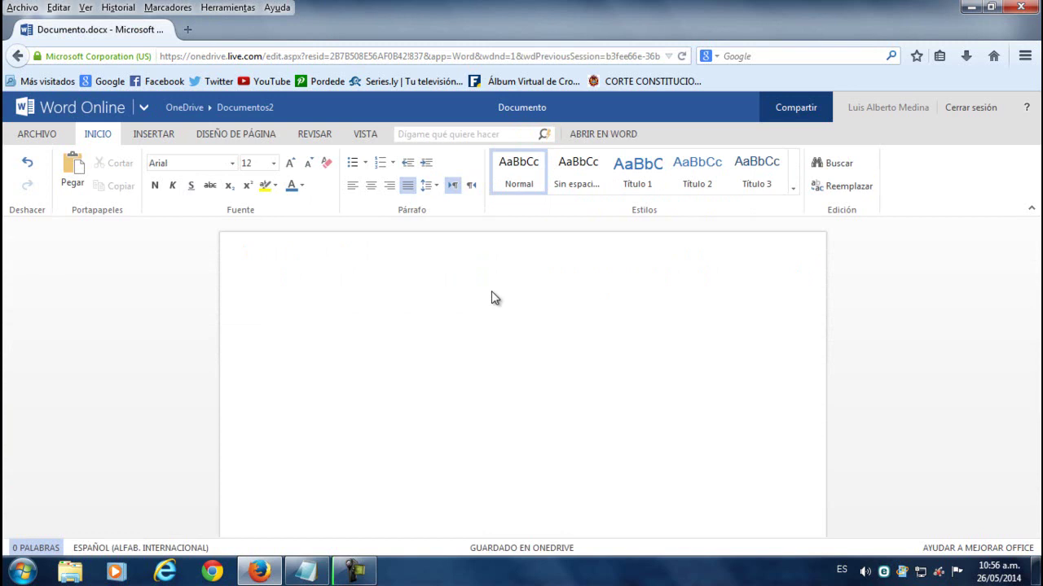
Type 'hola como estas' into Documento.docx and open the Office app launcher
{"action": "type", "text": "hola como estas"}
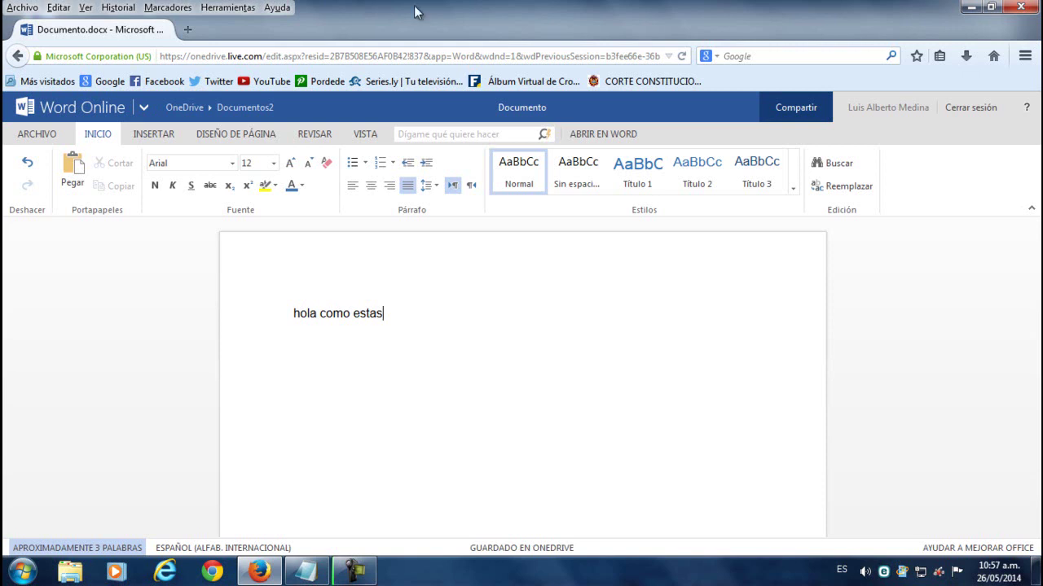
{"action": "left_click", "coordinate": [143, 108]}
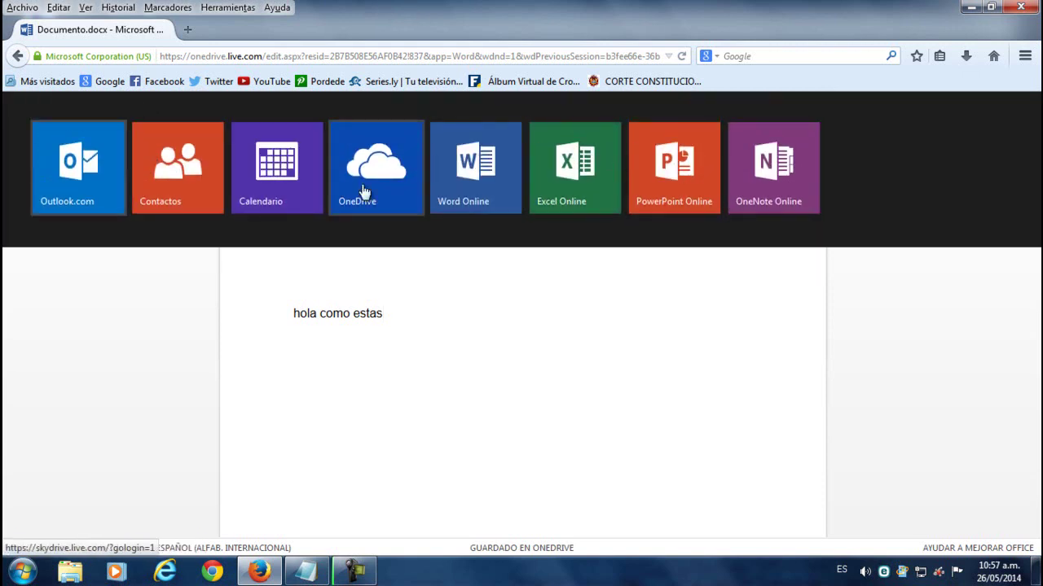
Create a blank Presentación.pptx in PowerPoint Online and nudge the title and subtitle boxes right
{"action": "left_click", "coordinate": [656, 163]}
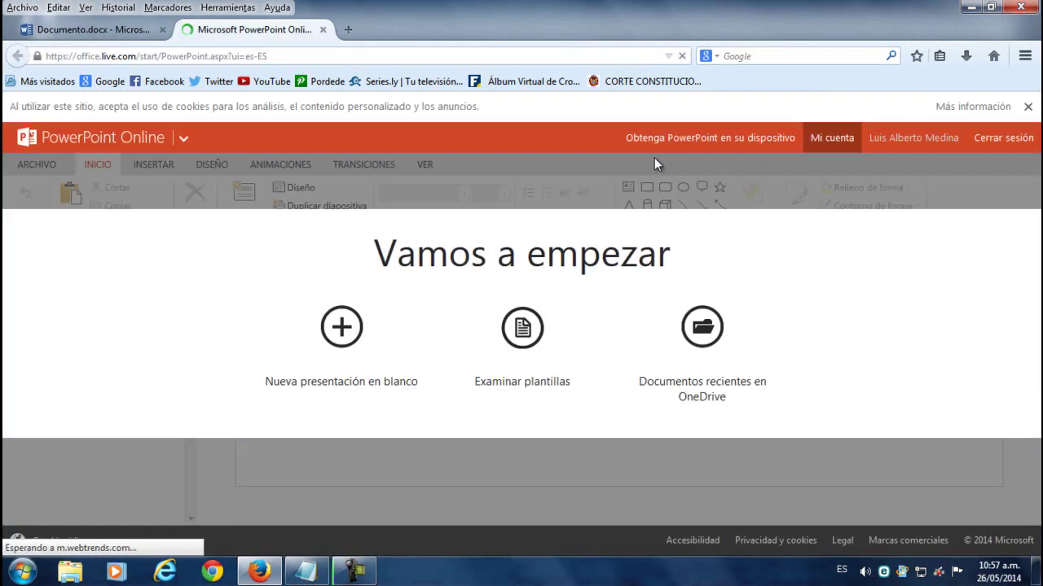
{"action": "left_click", "coordinate": [372, 321]}
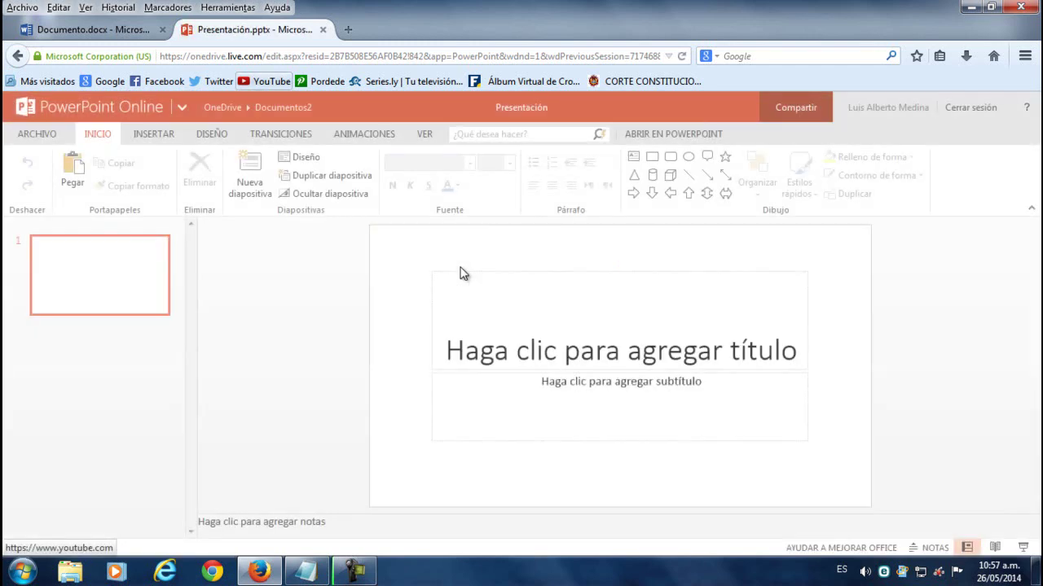
{"action": "left_click_drag", "start_coordinate": [541, 324], "coordinate": [549, 318]}
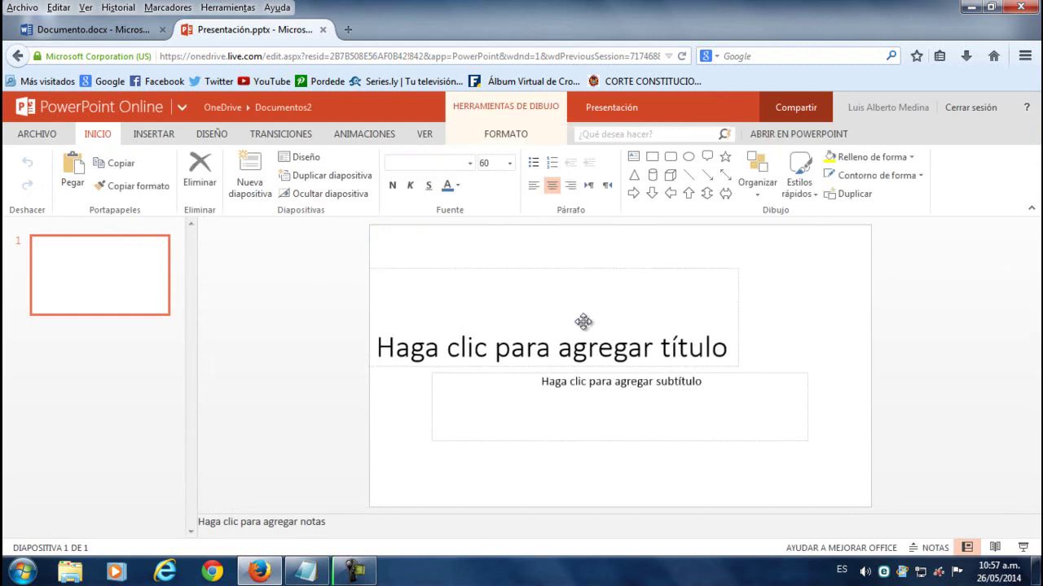
{"action": "left_click_drag", "start_coordinate": [576, 390], "coordinate": [590, 389]}
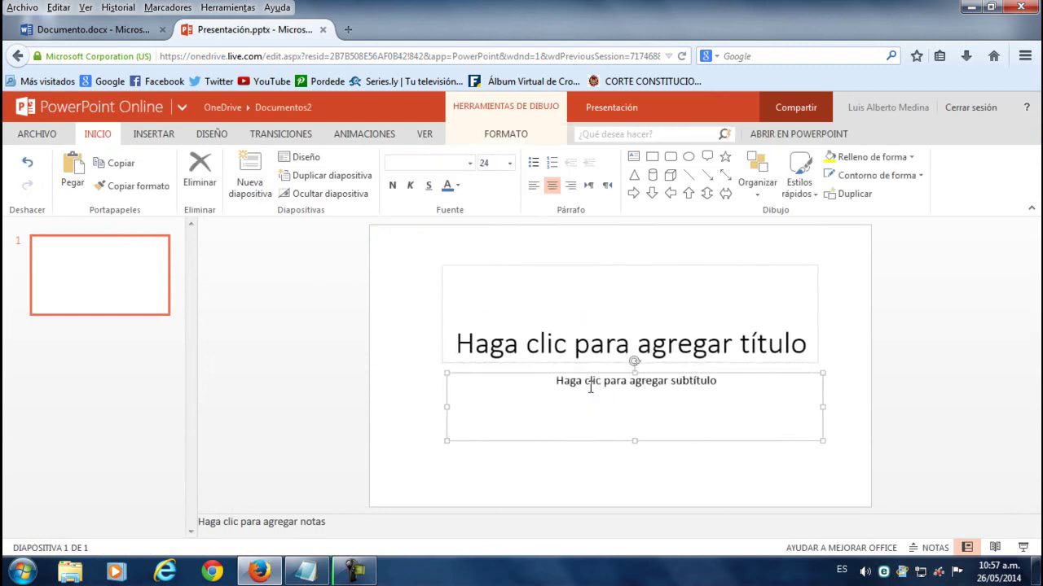